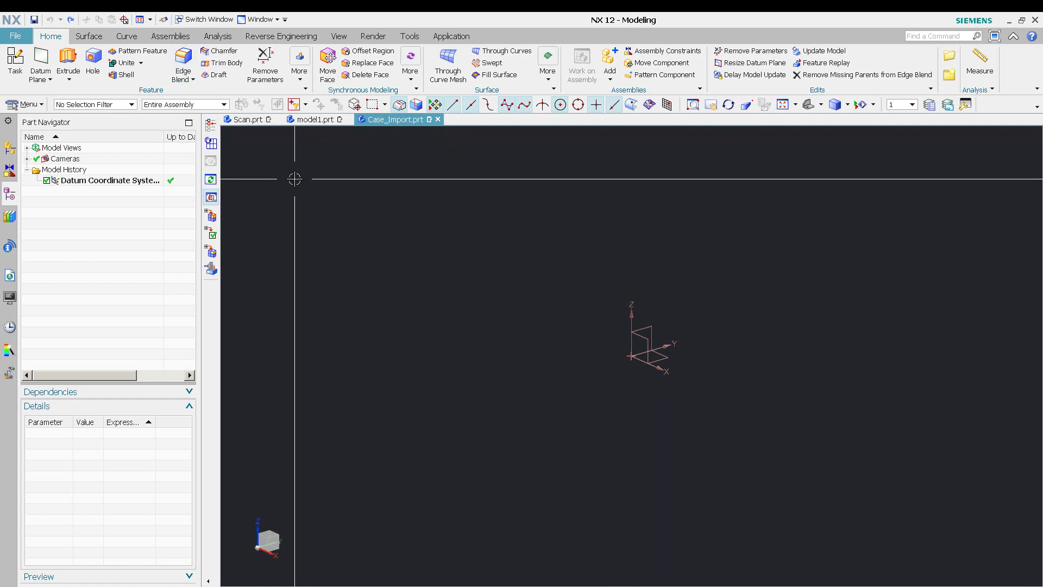
Step: Start an STL import and choose Case_Final2.stl as the source file
click(16, 37)
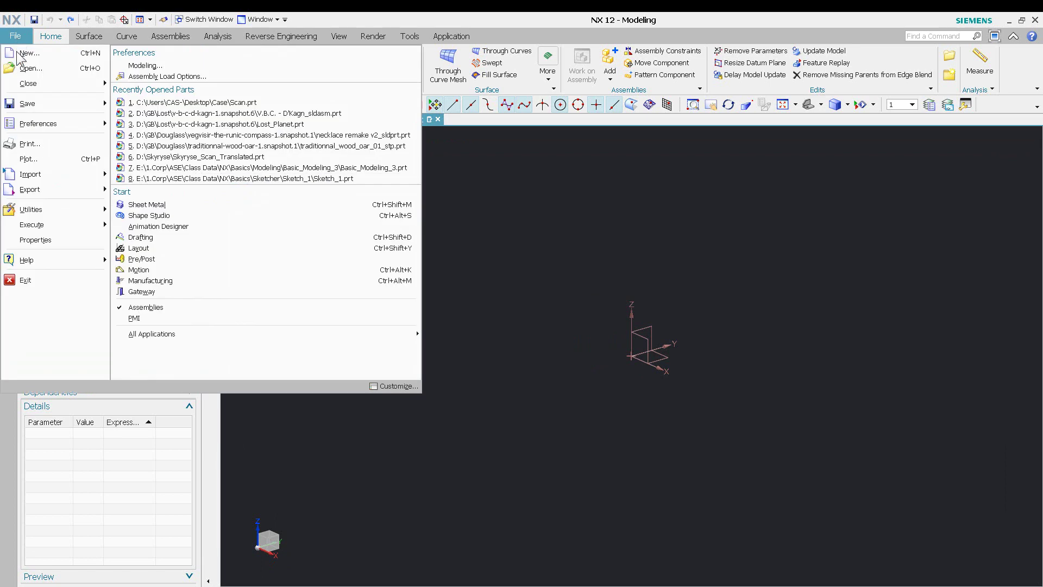
mouse_move(39, 177)
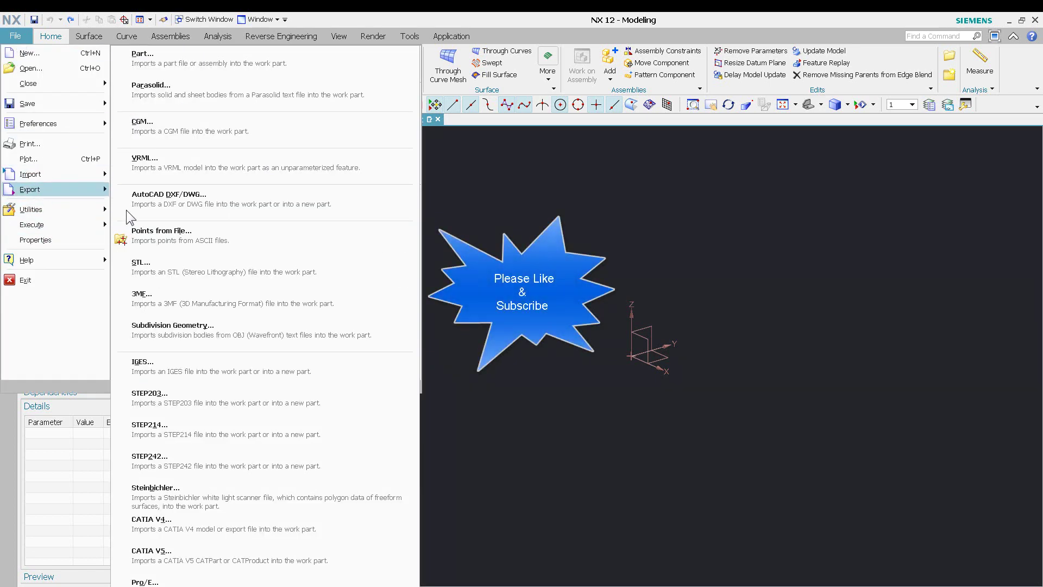
click(182, 272)
click(388, 180)
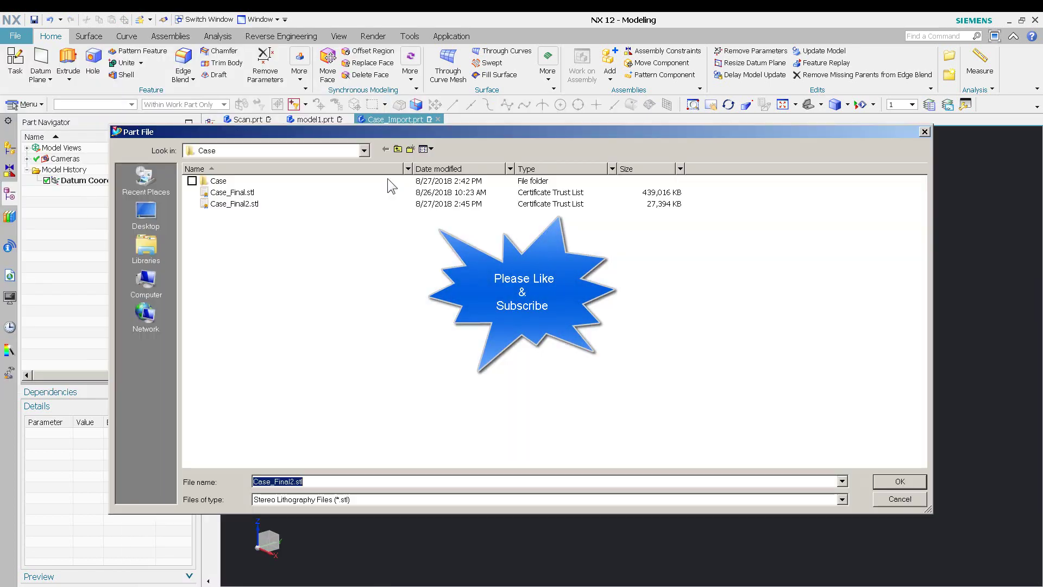
click(247, 206)
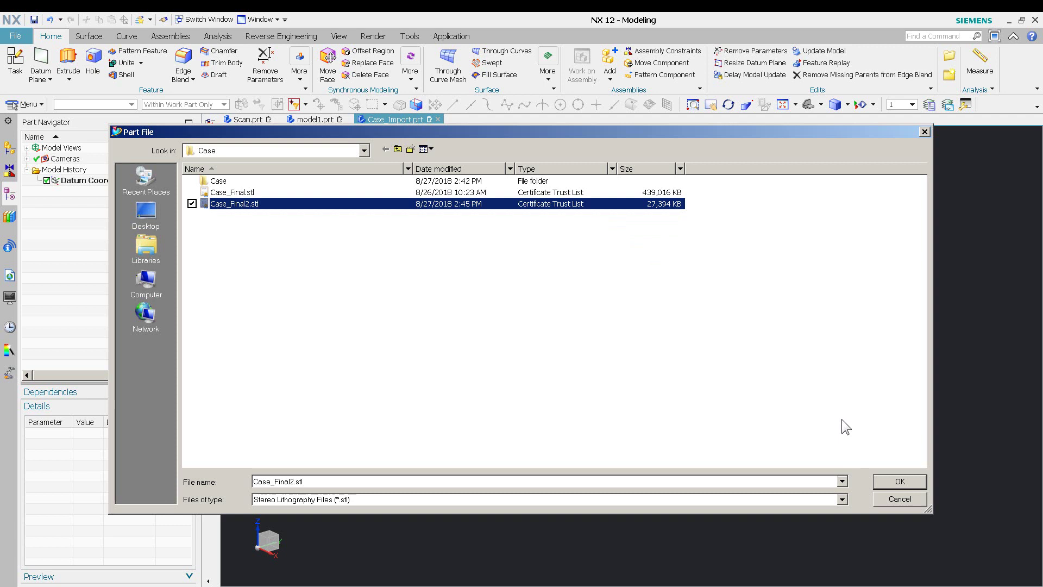
Step: Import Case_Final2.stl as a convergent body, giving 561,002 facets after cleanup
click(899, 483)
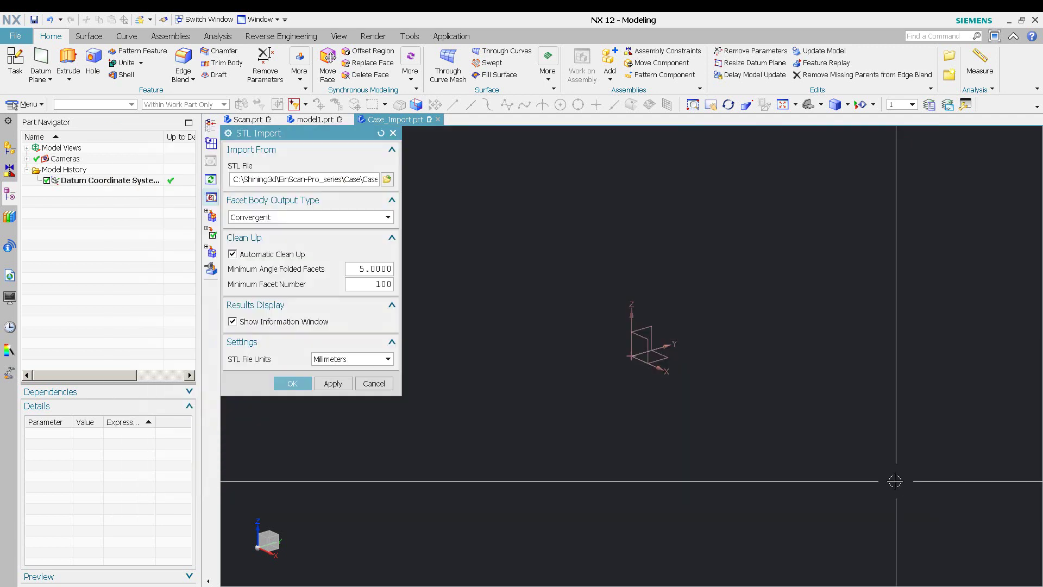
click(281, 384)
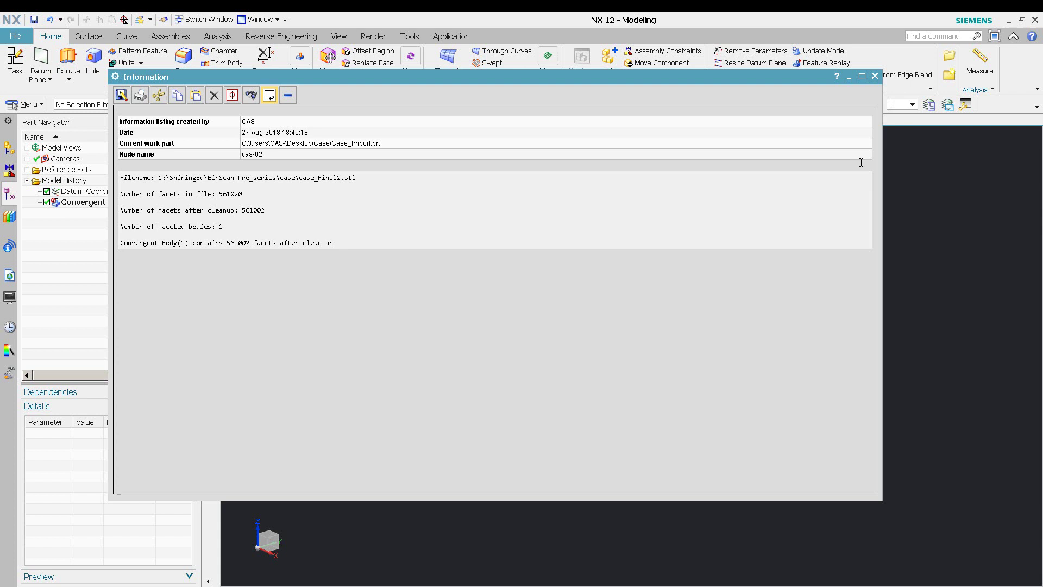
Step: Close the import report, reverse show/hide, and orbit out to see the case and datum axes
click(876, 75)
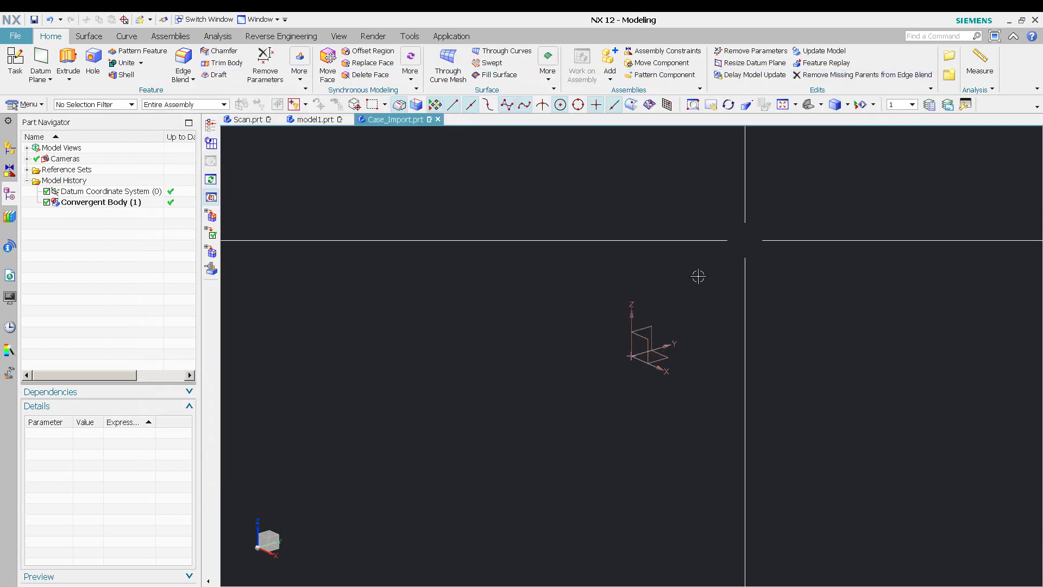
right_click(513, 249)
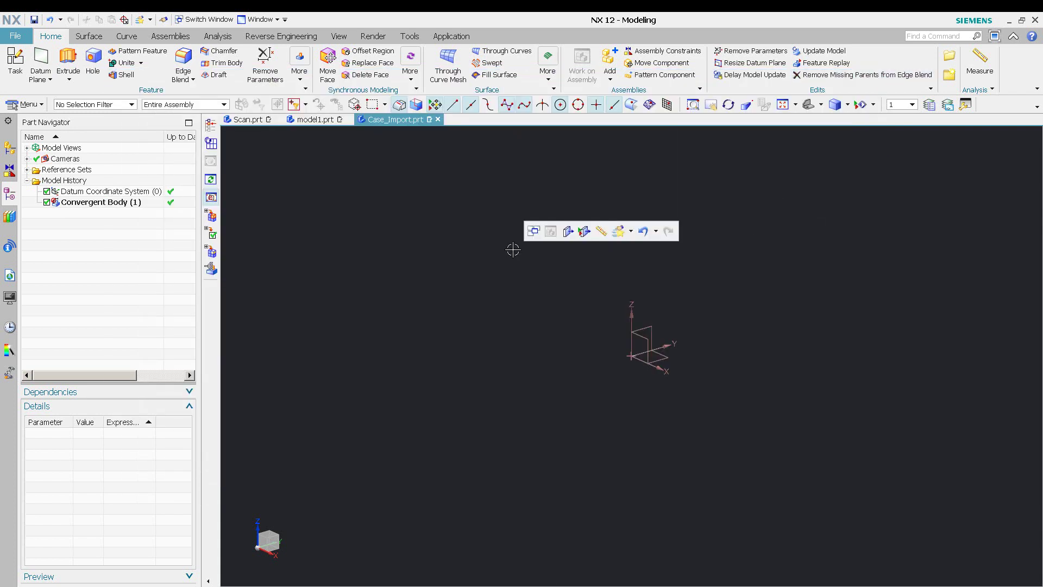
key(ctrl+shift+b)
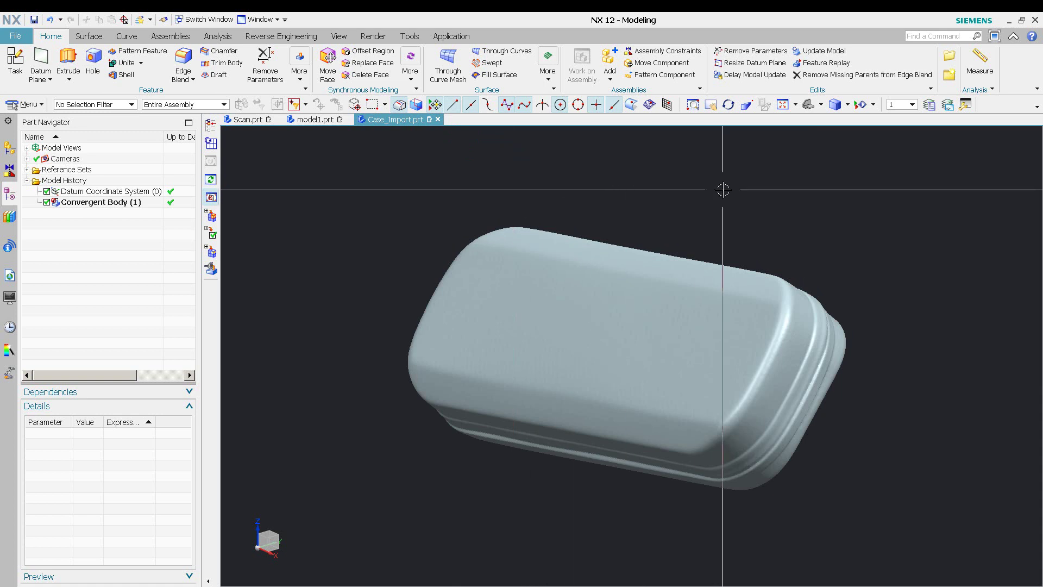
middle_drag(723, 190, 723, 190)
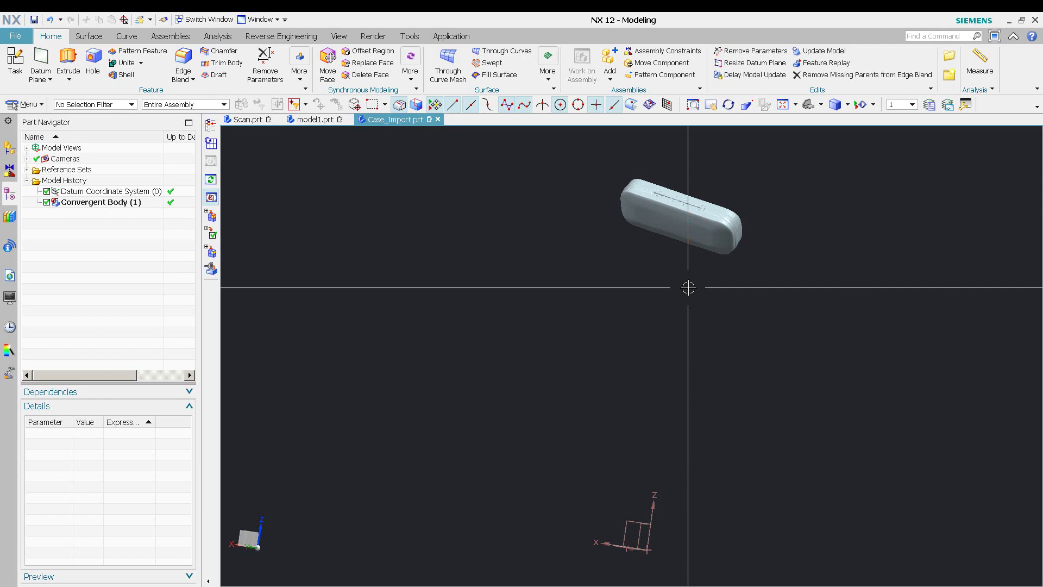
middle_drag(688, 287, 680, 287)
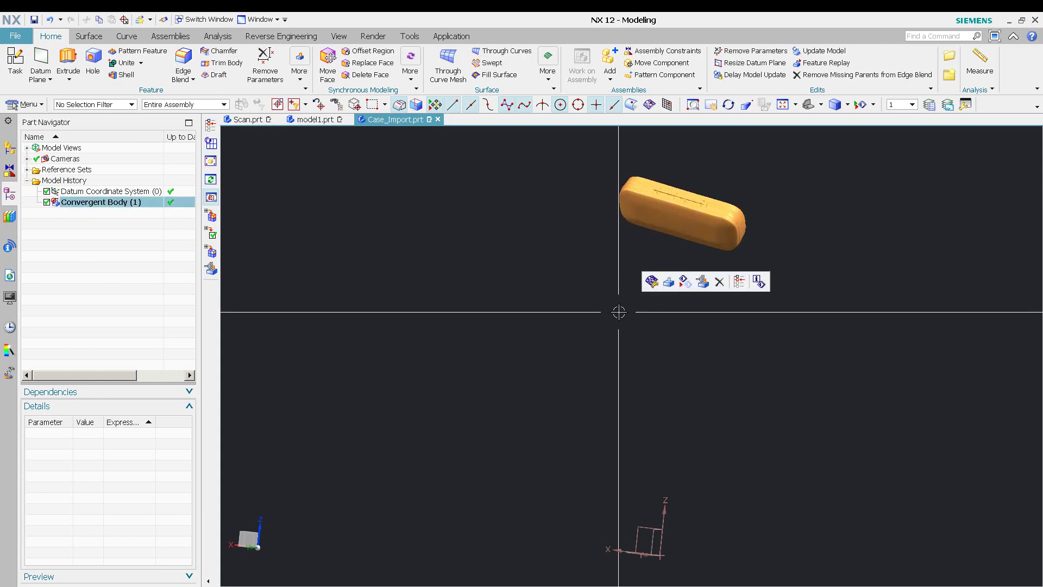
Step: In Move Object, snap the case body's handle origin onto the absolute datum origin
key(ctrl+t)
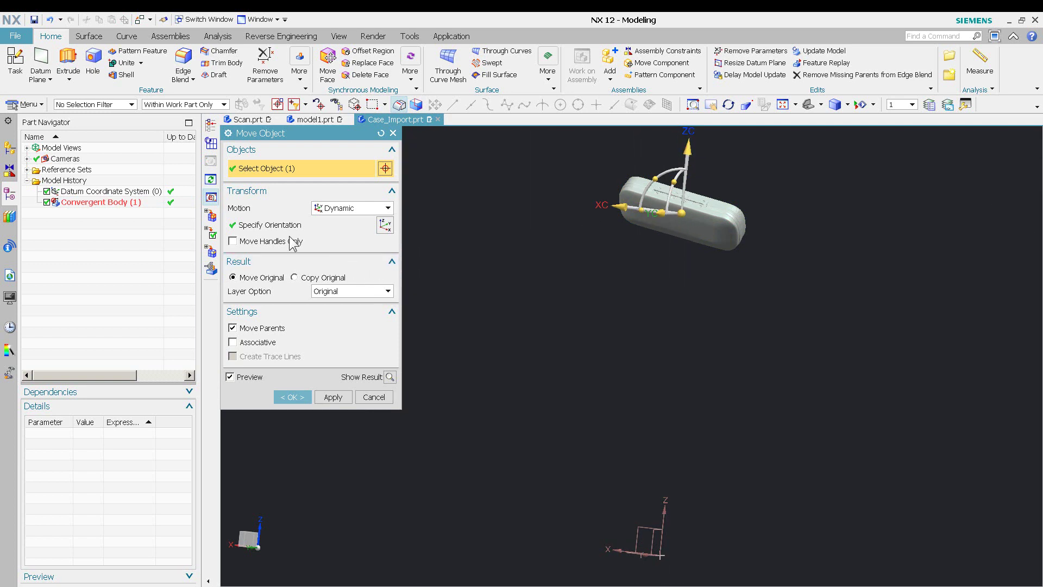
click(663, 214)
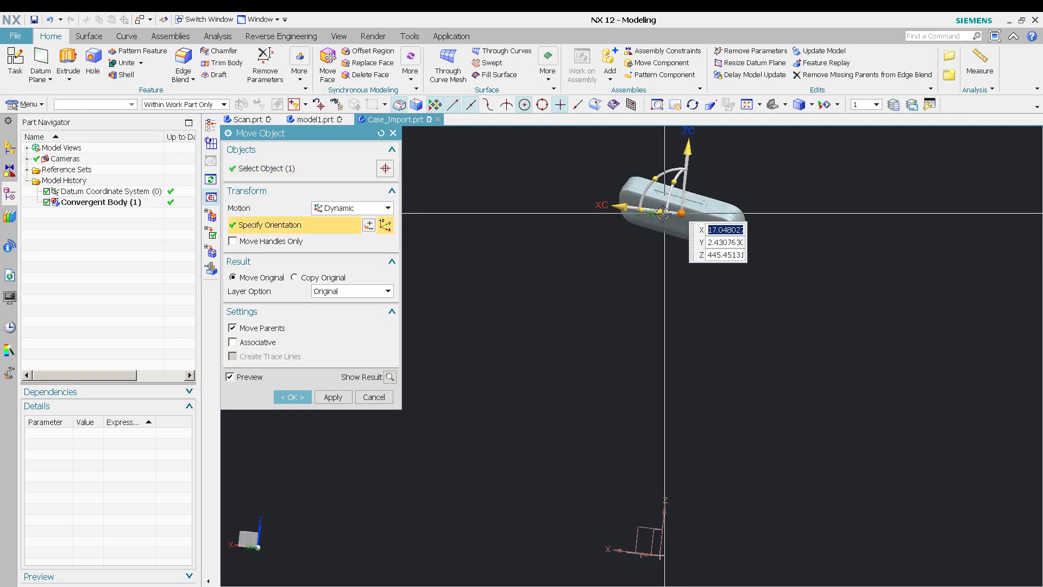
click(662, 556)
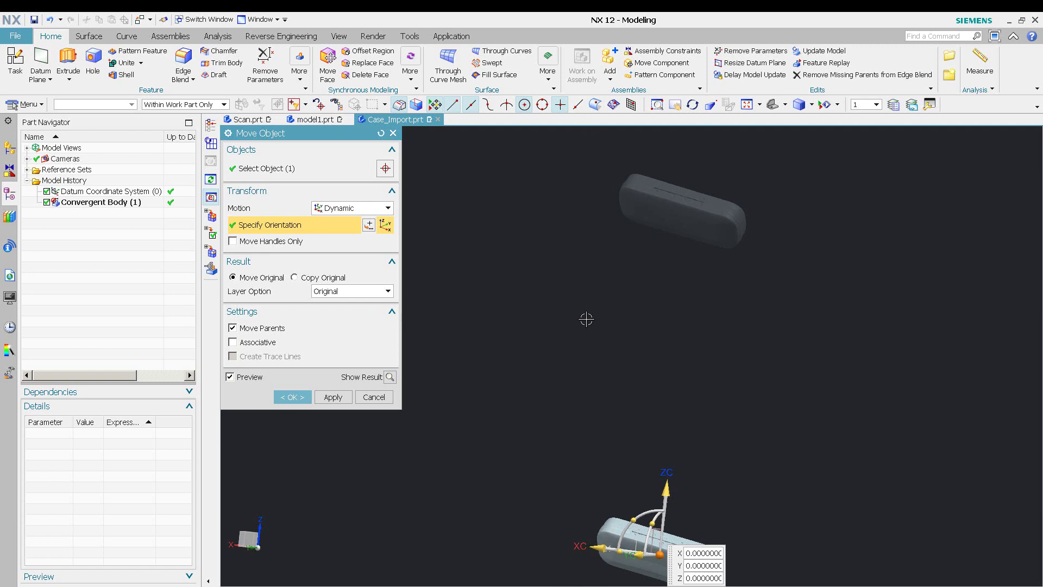
key(ctrl+f)
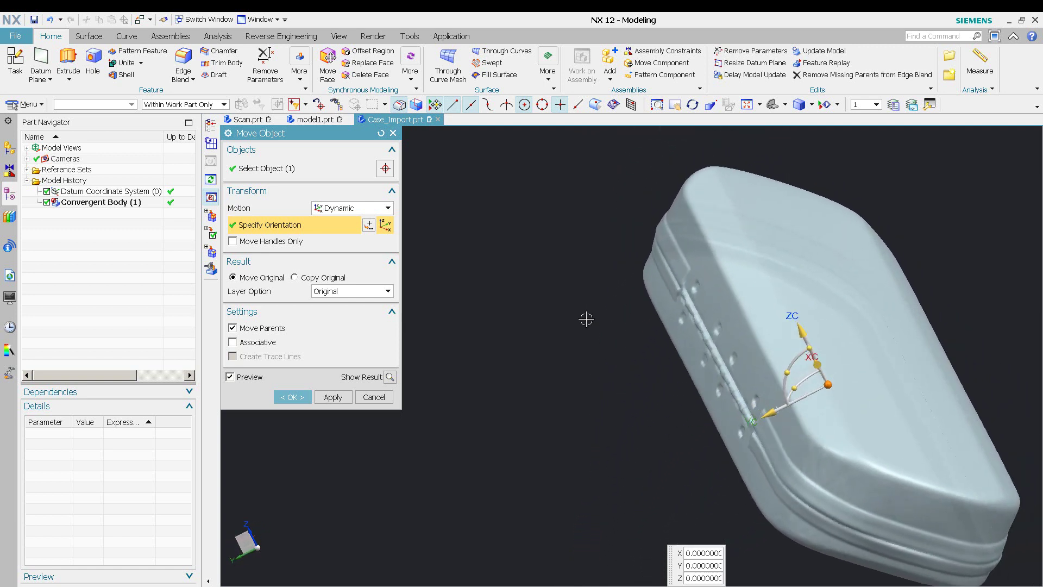
Step: Square the view along X and Z and tilt the case 7° to level it
key(F8)
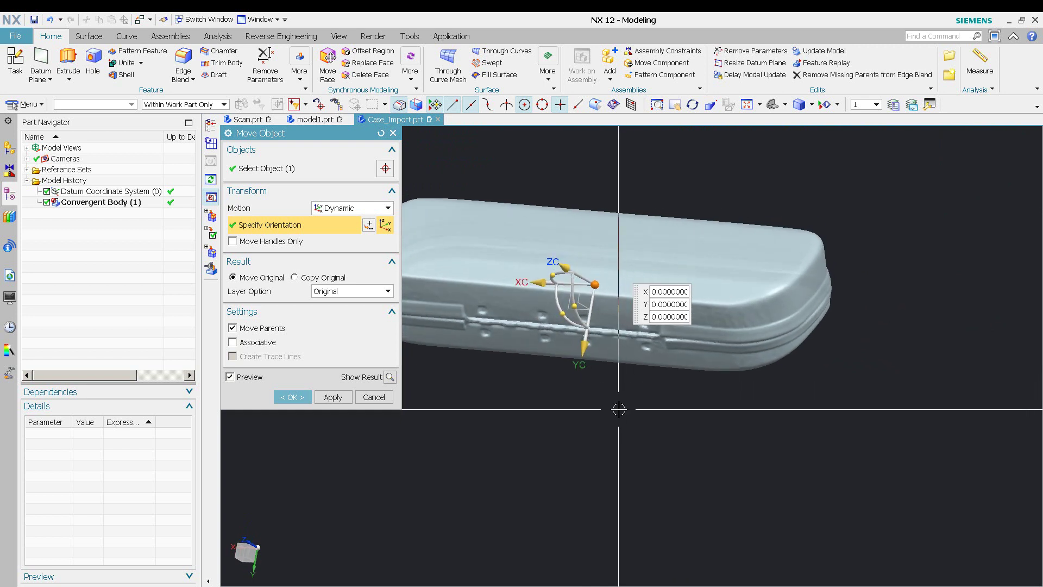
key(F8)
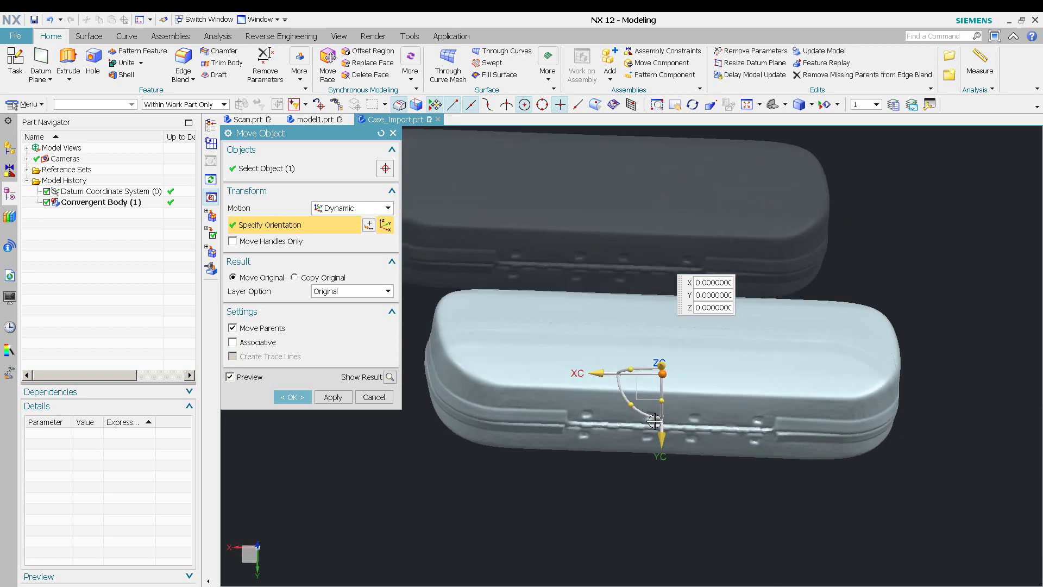
key(F8)
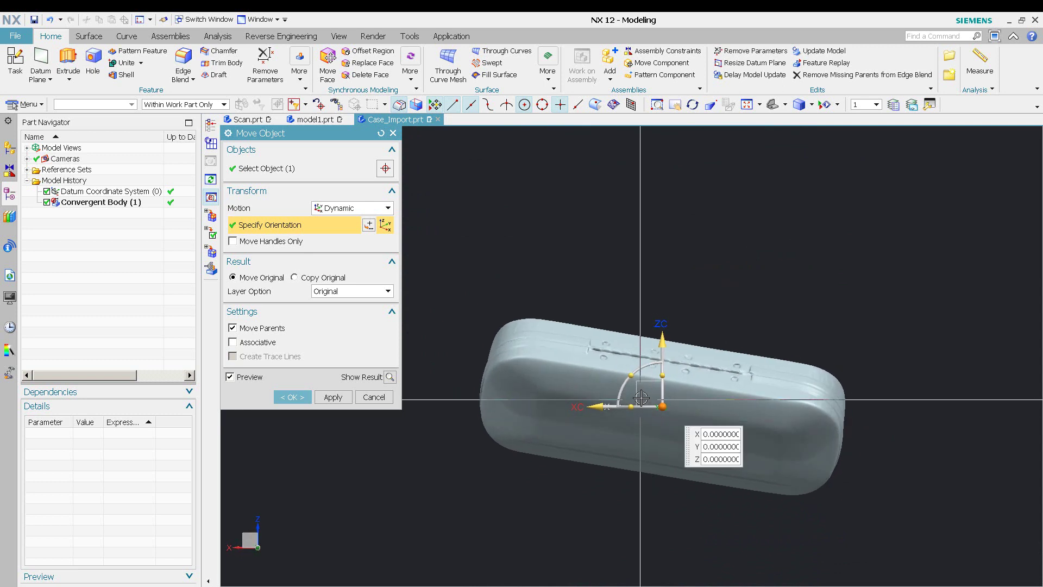
drag(631, 374, 626, 381)
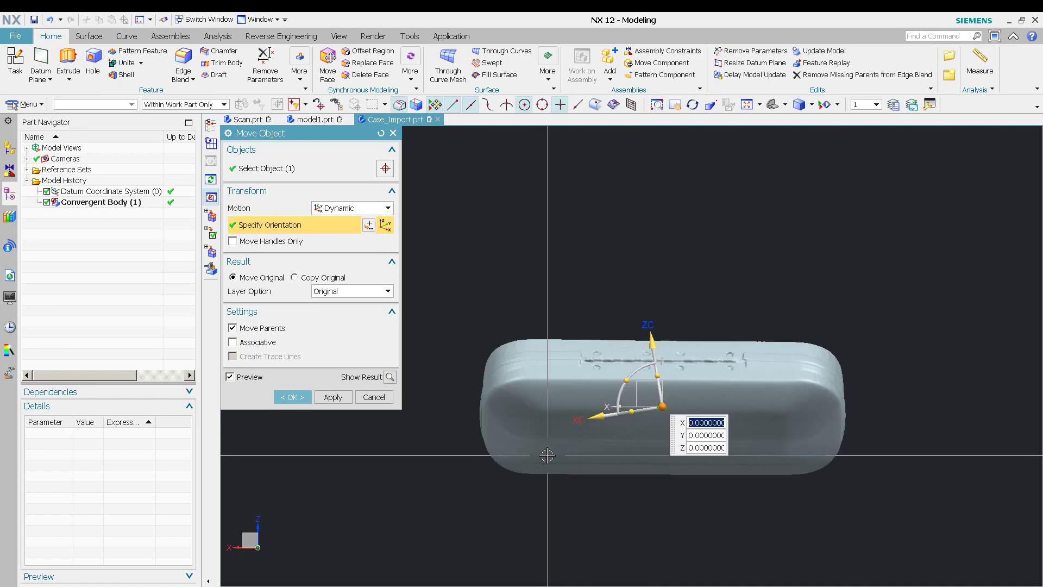
Step: Apply the 7° tilt, then rotate the case about its long axis by 16° and apply
click(333, 397)
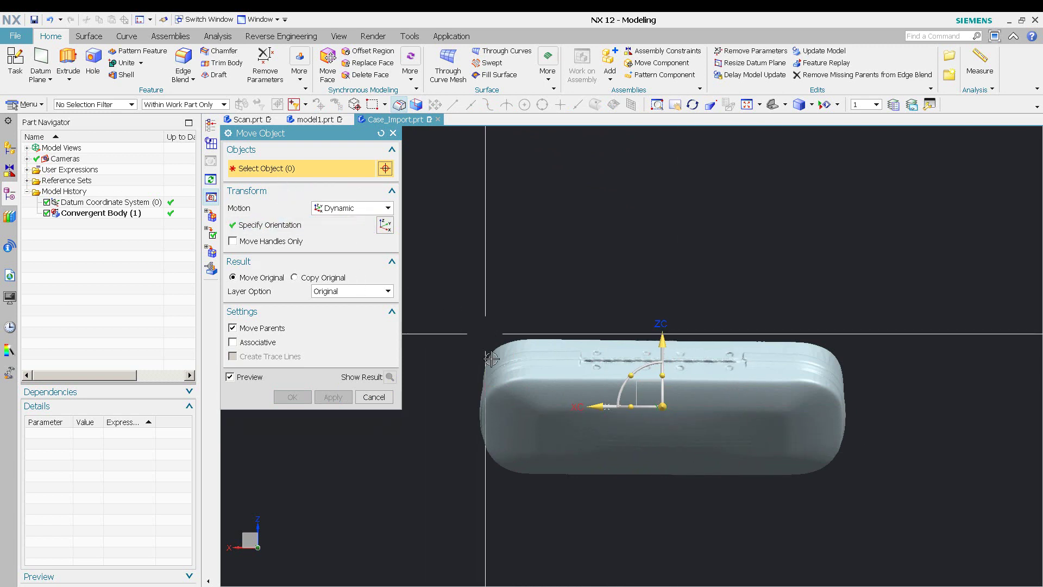
click(544, 353)
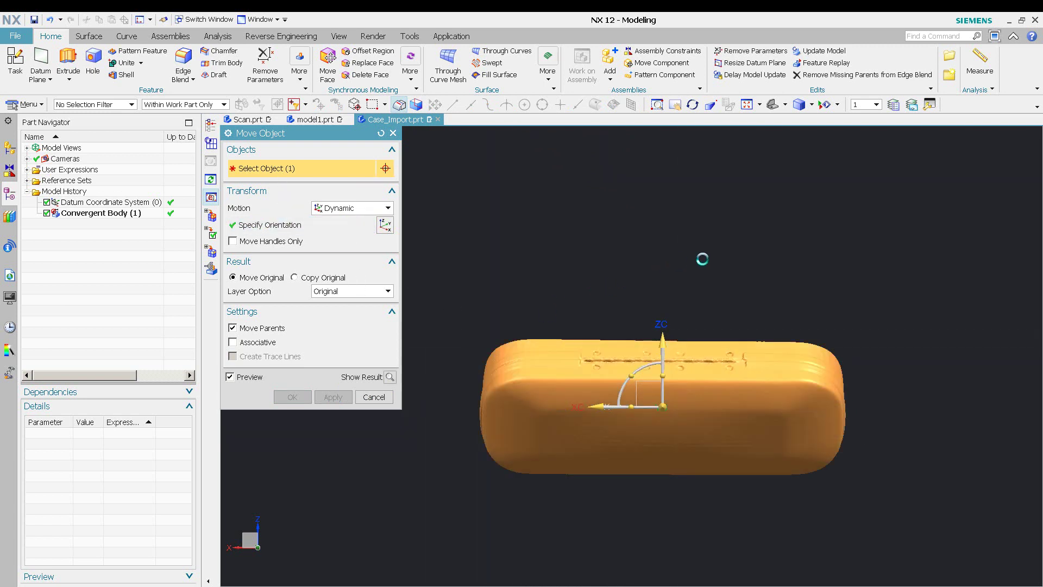
middle_drag(703, 259, 734, 254)
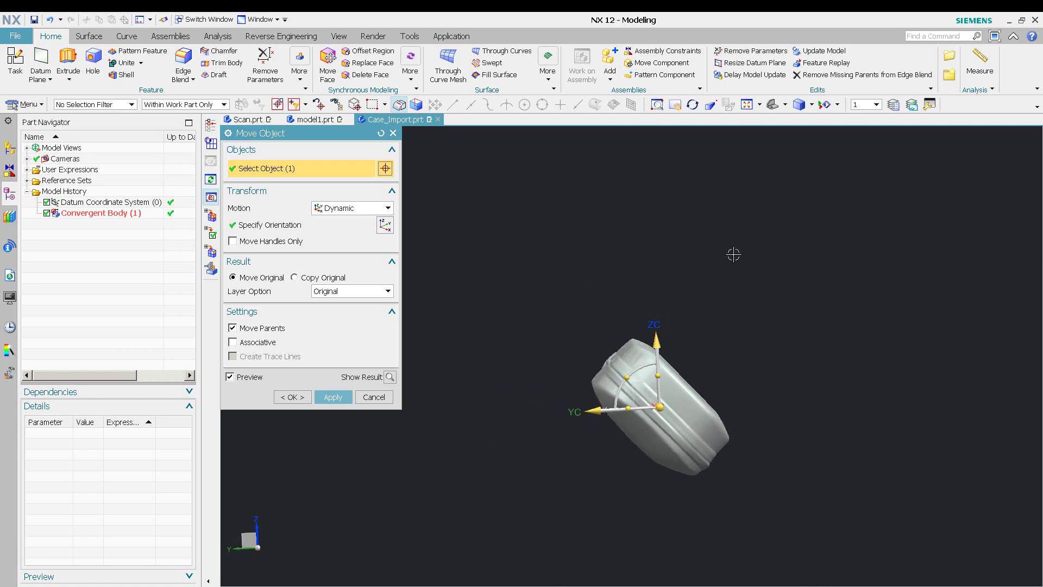
key(F8)
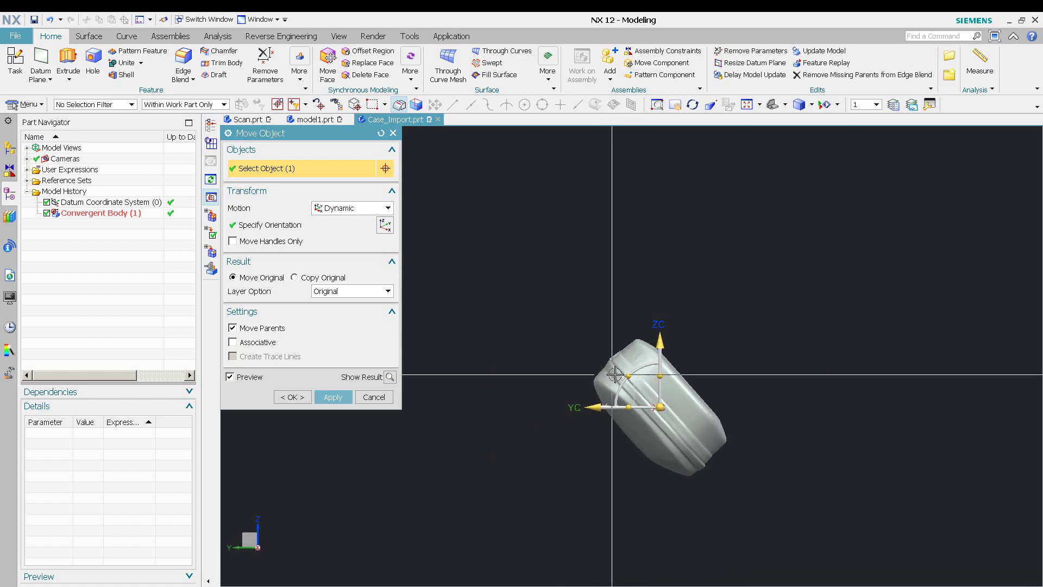
scroll(615, 374, up, 5)
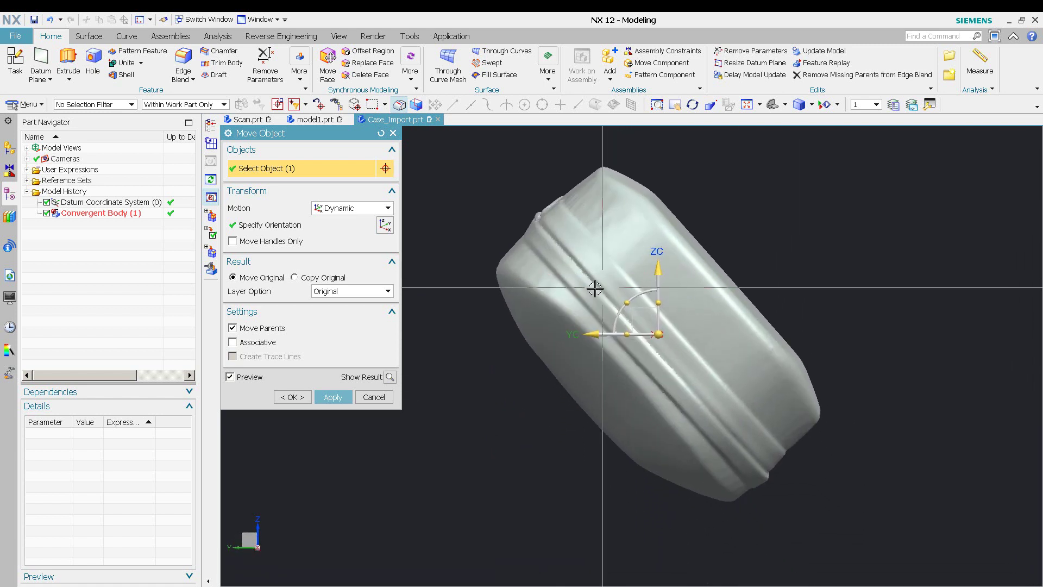
drag(627, 302, 679, 314)
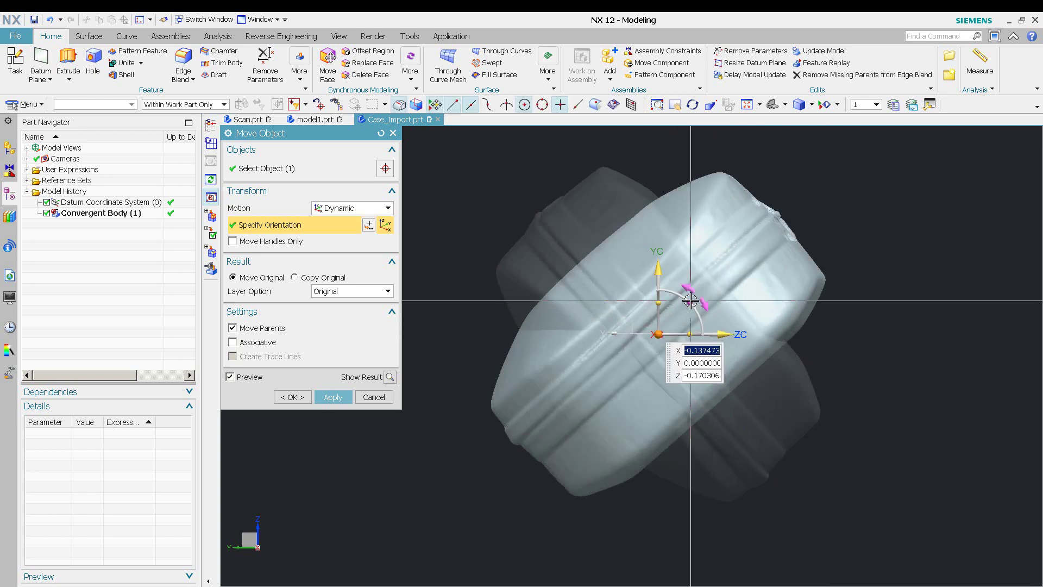
drag(690, 302, 703, 334)
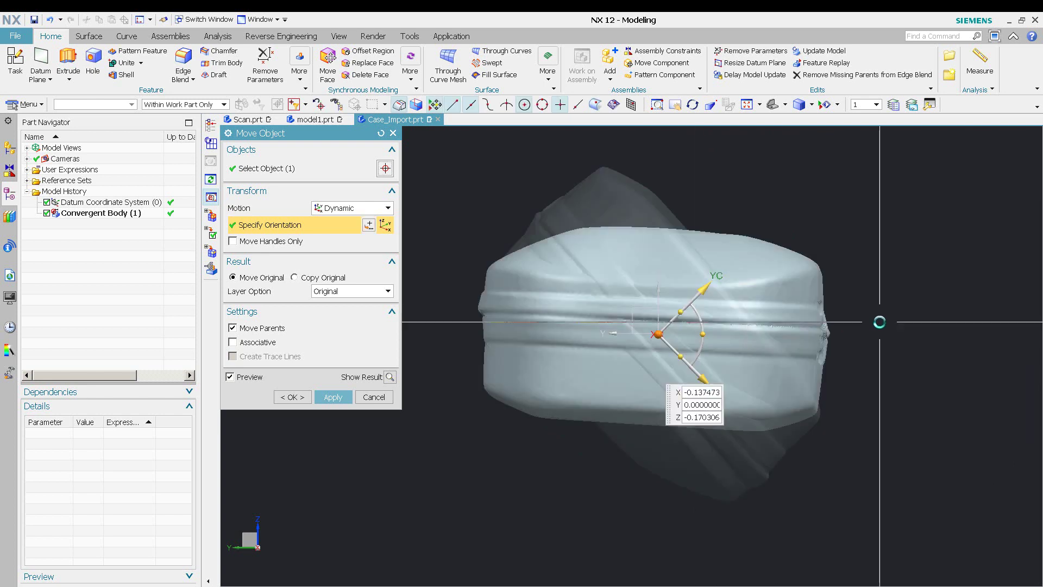
click(333, 398)
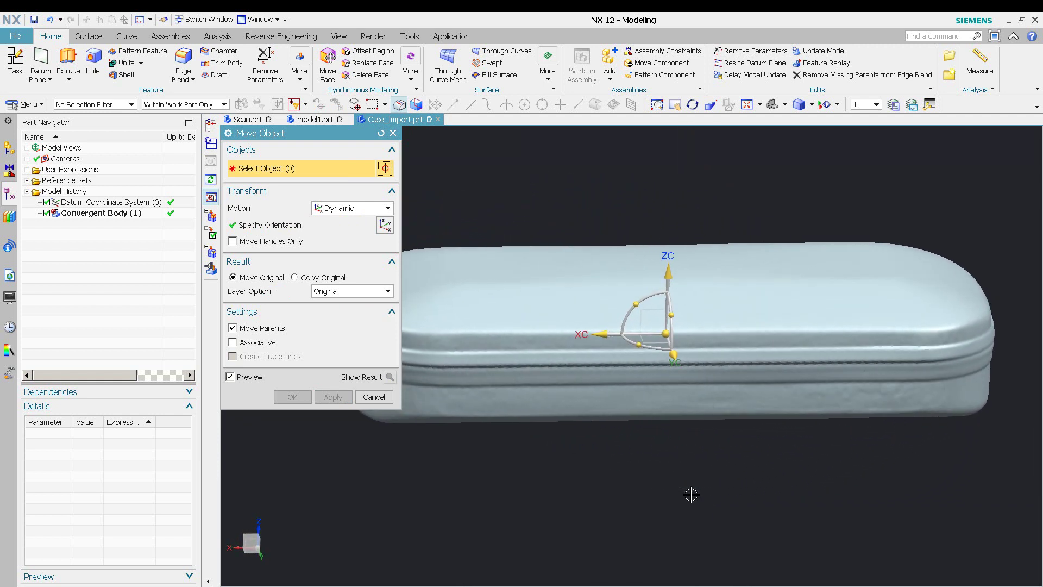
Step: Snap the view square to the Top orientation and recentre the case
key(F8)
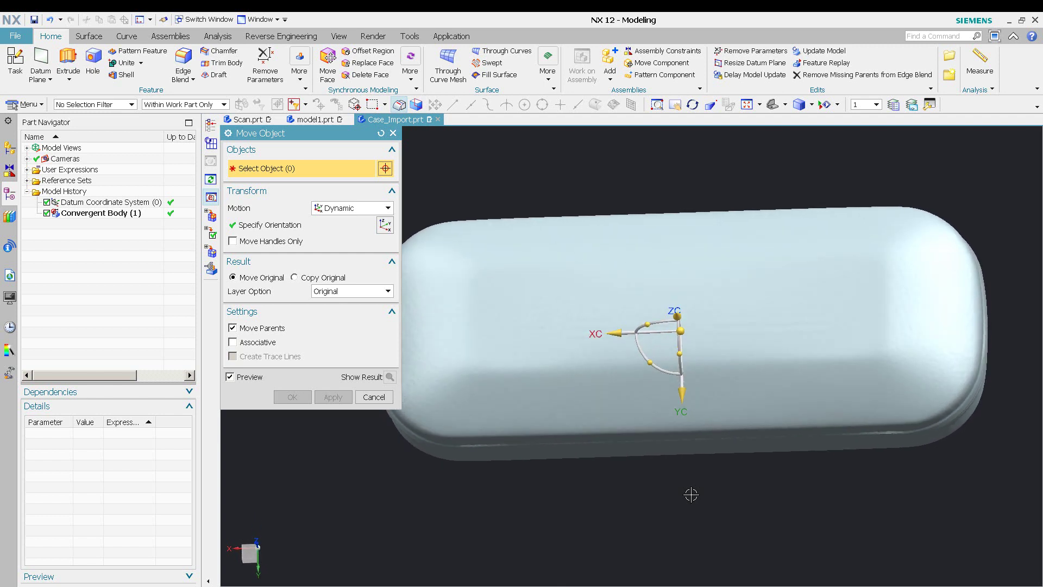
right_click(687, 506)
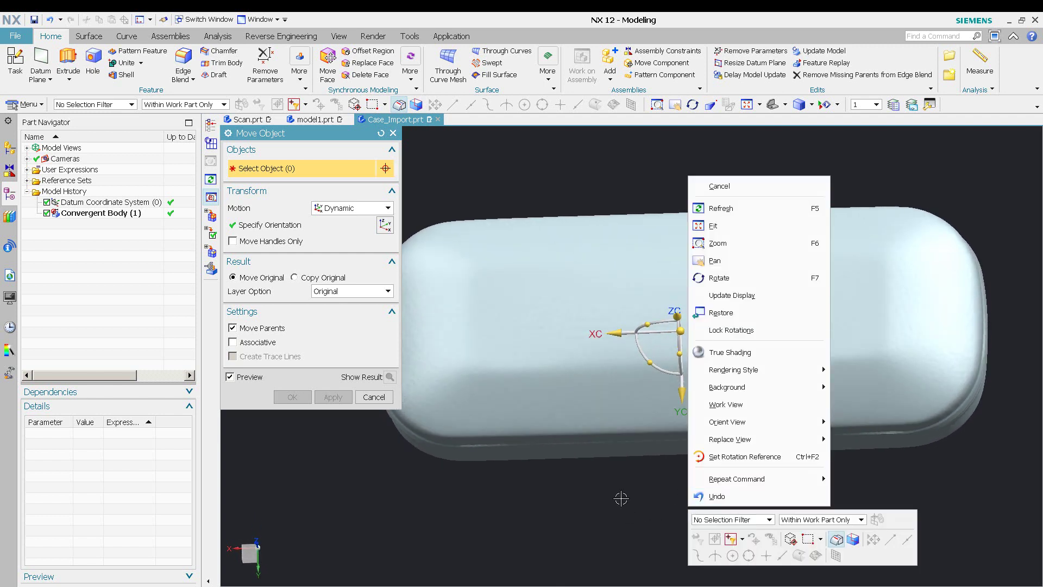
click(620, 499)
key(F8)
scroll(593, 498, up, 1)
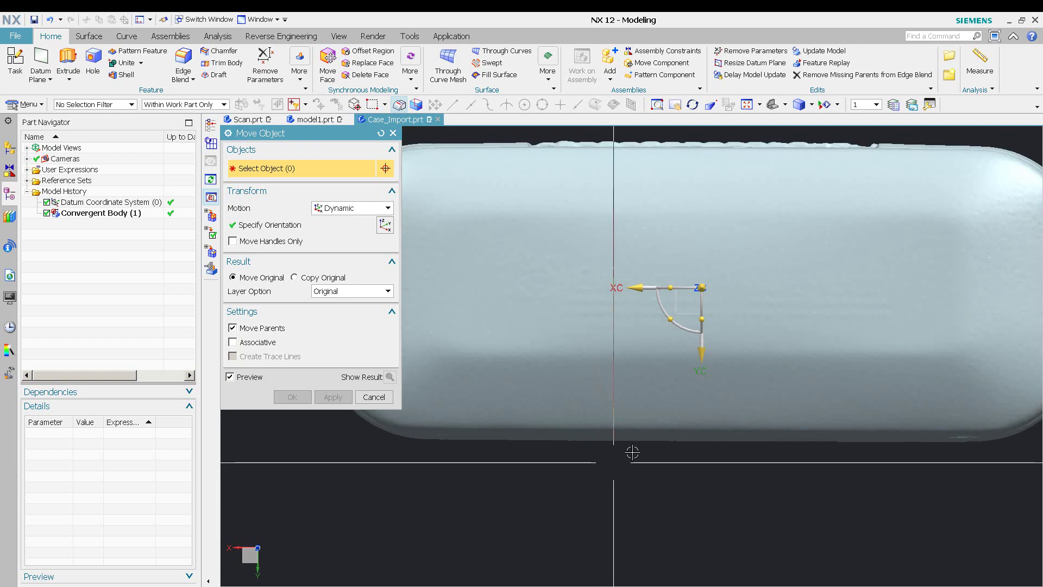
scroll(674, 411, down, 1)
scroll(691, 419, up, 5)
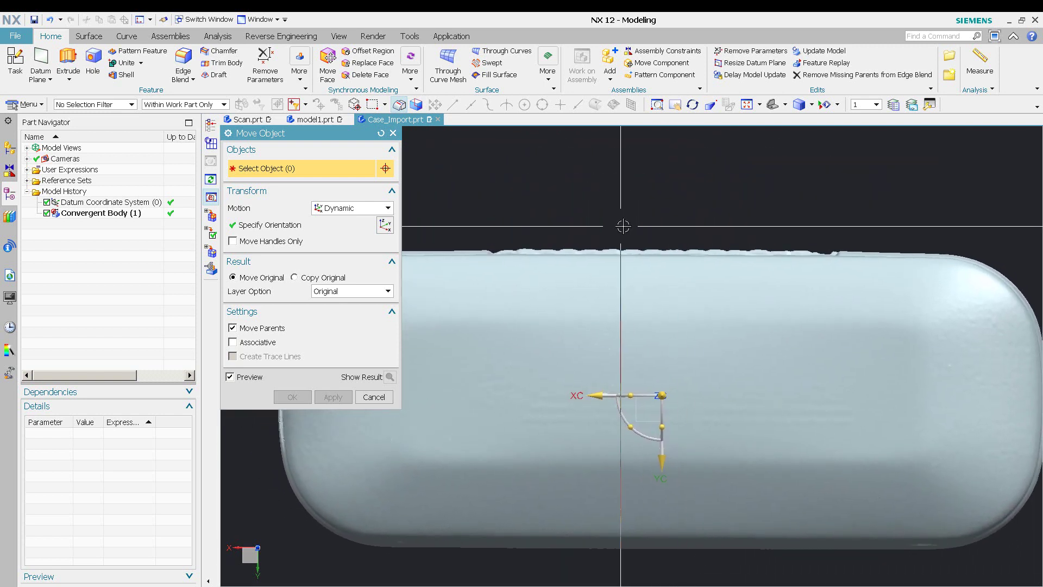
right_drag(634, 176, 641, 177)
shift+middle_drag(655, 180, 642, 212)
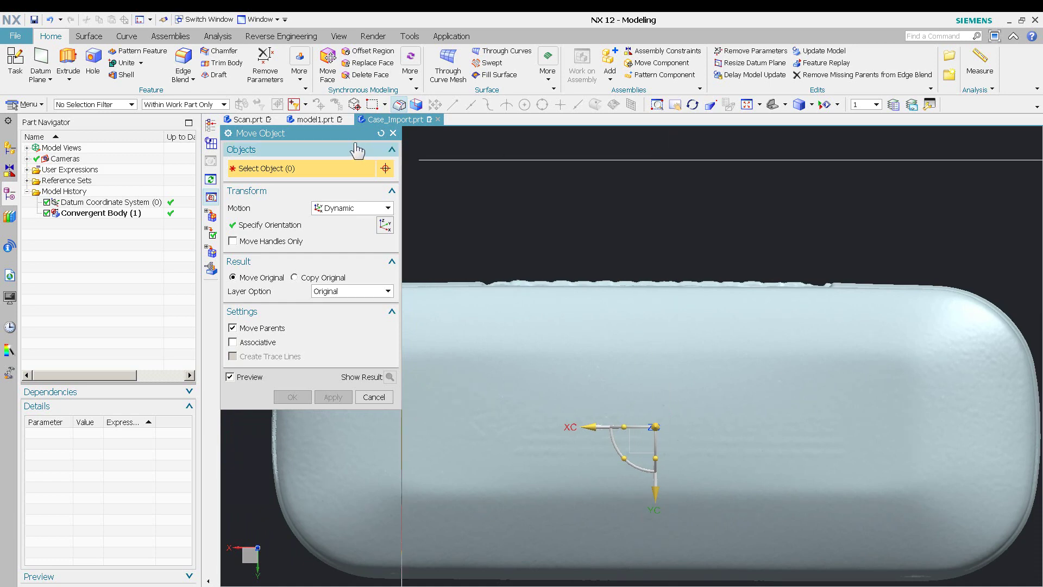
Step: Move the Move Object dialog aside and view the case from the Left side
drag(323, 136, 138, 136)
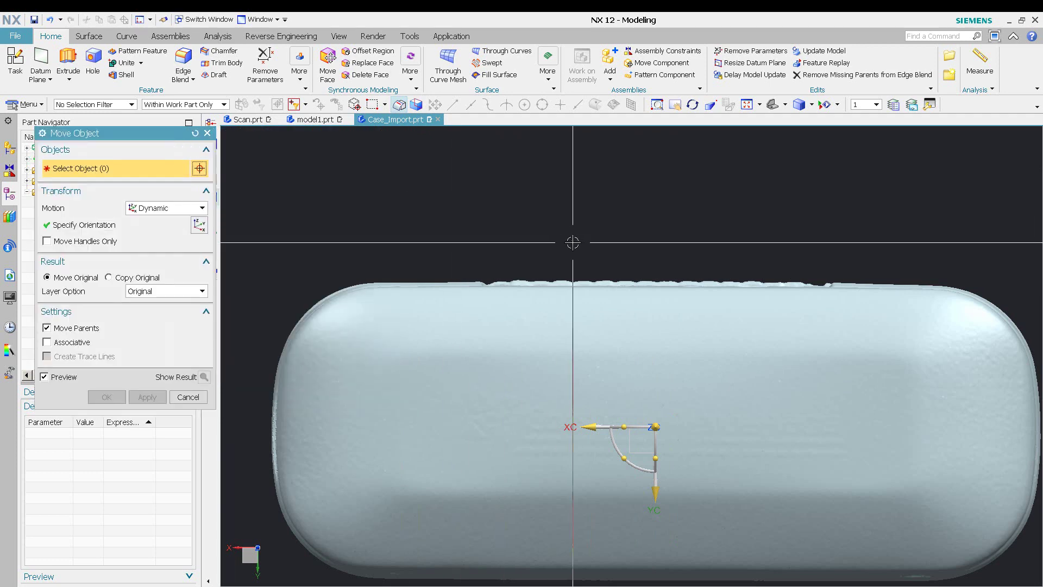
shift+middle_drag(598, 251, 569, 215)
scroll(559, 214, up, 1)
scroll(559, 214, down, 1)
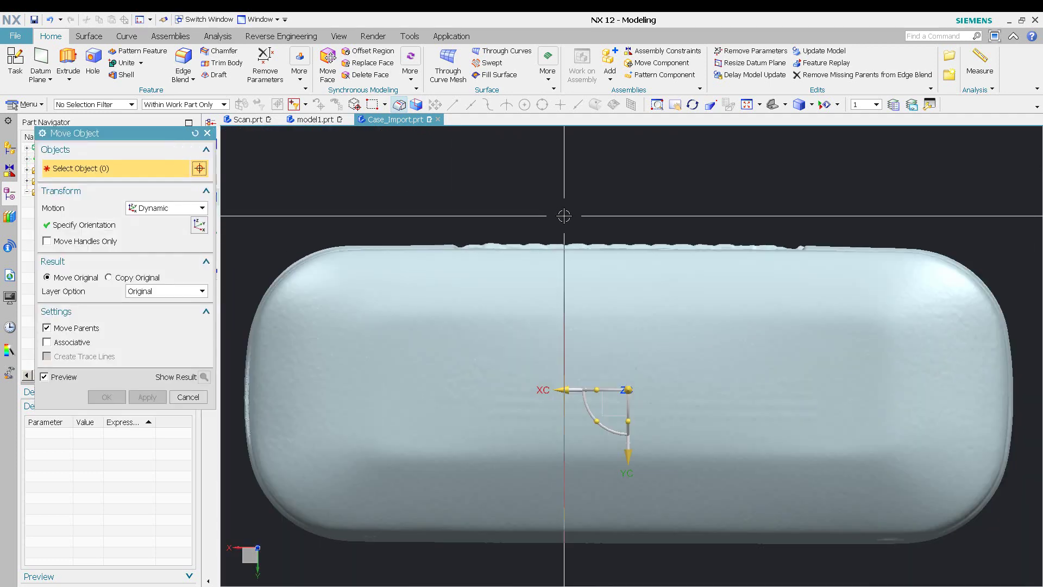
key(ctrl+alt+l)
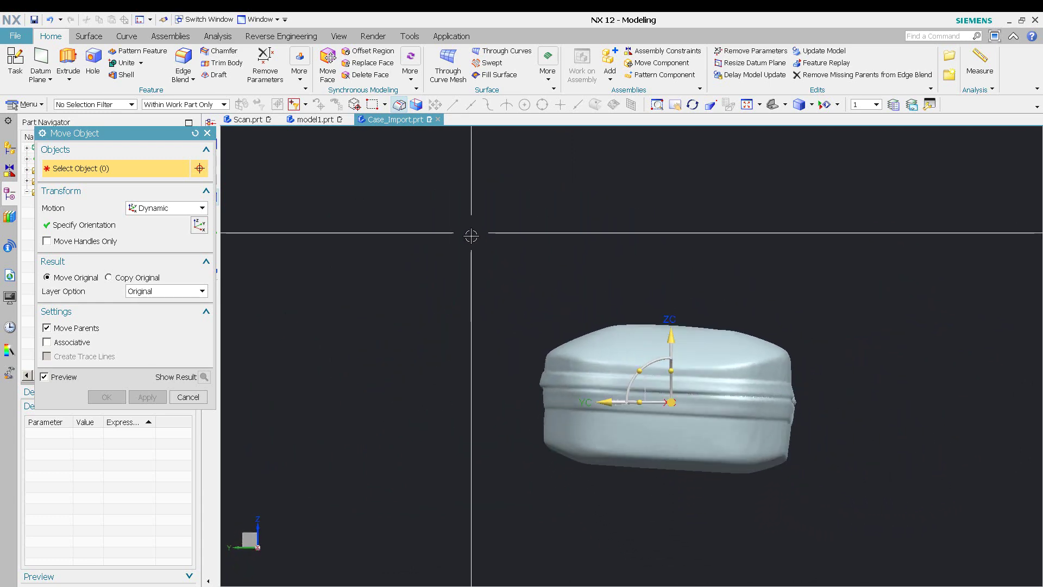
scroll(520, 312, up, 2)
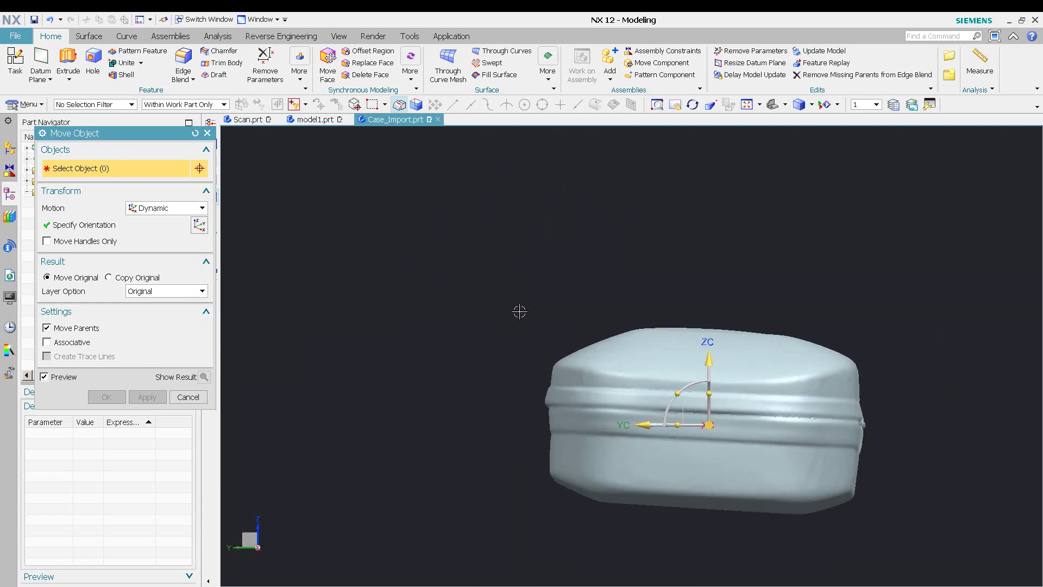
shift+middle_drag(541, 312, 425, 197)
scroll(489, 236, up, 1)
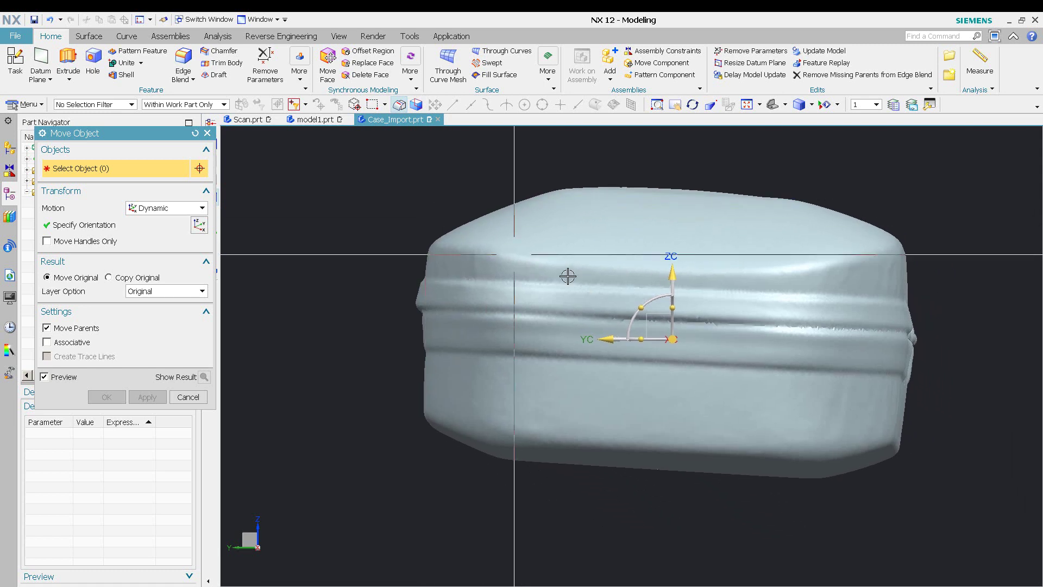
Step: Rotate the case body in repeated -1° increments about its axis until level, then confirm
click(638, 308)
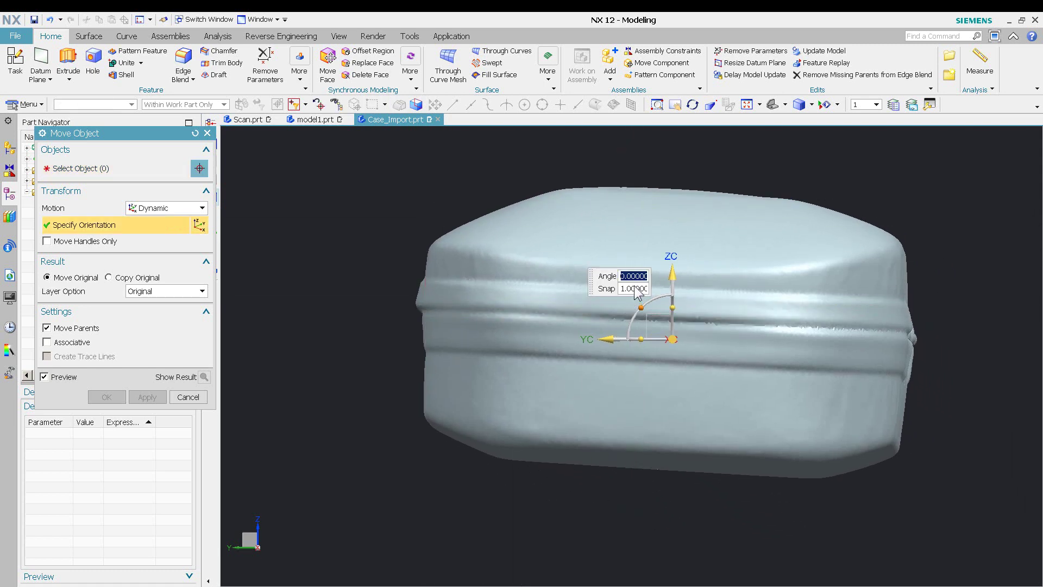
text(-)
text(5)
key(Return)
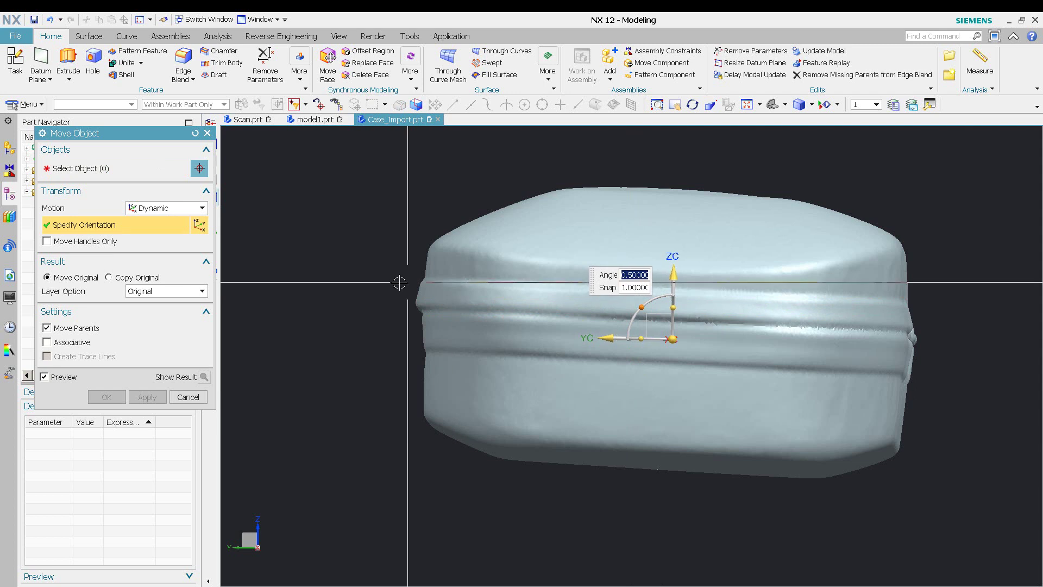
click(113, 171)
click(462, 360)
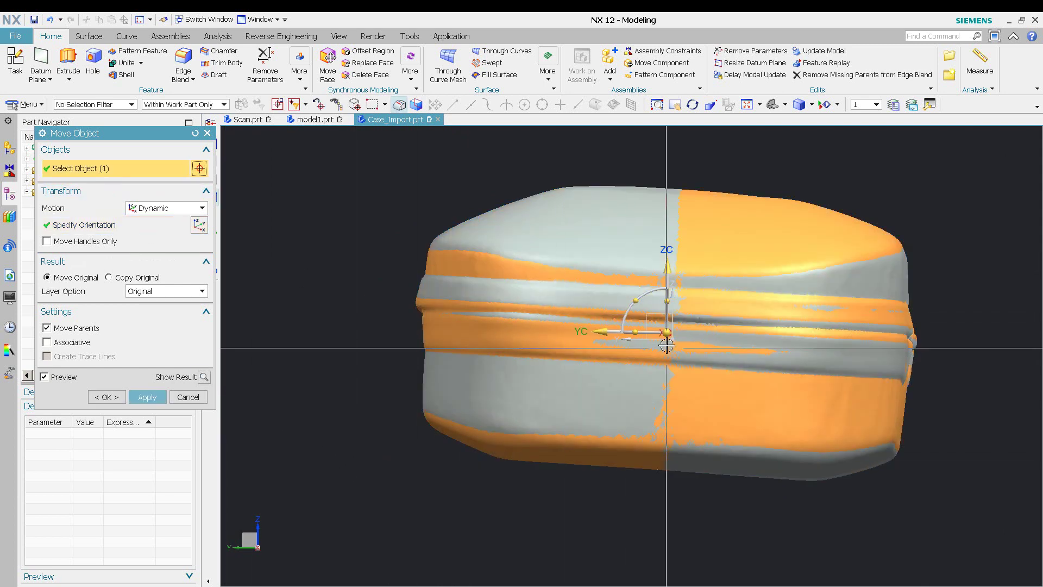
click(635, 301)
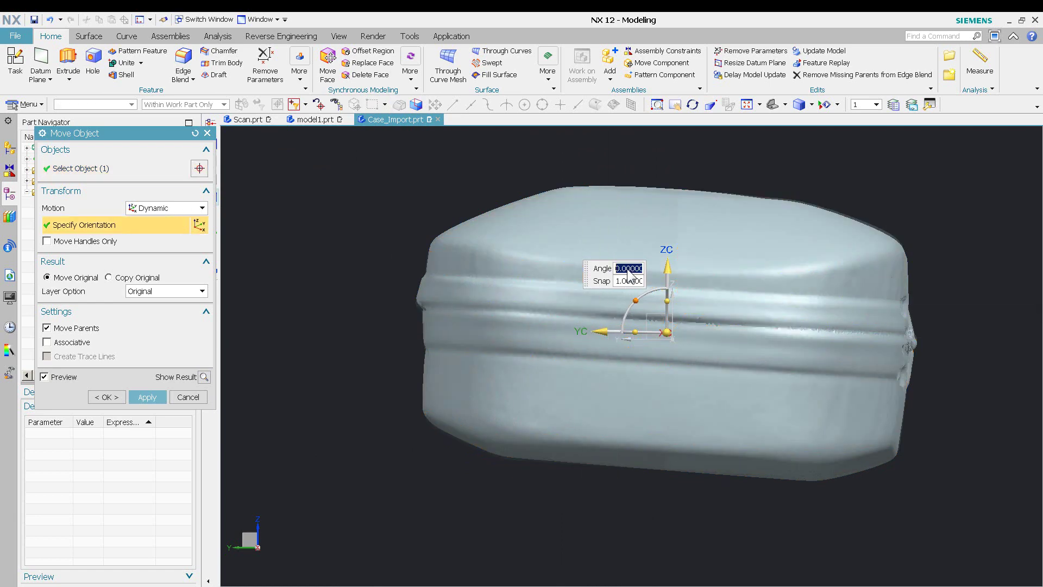
text(-1)
key(Return)
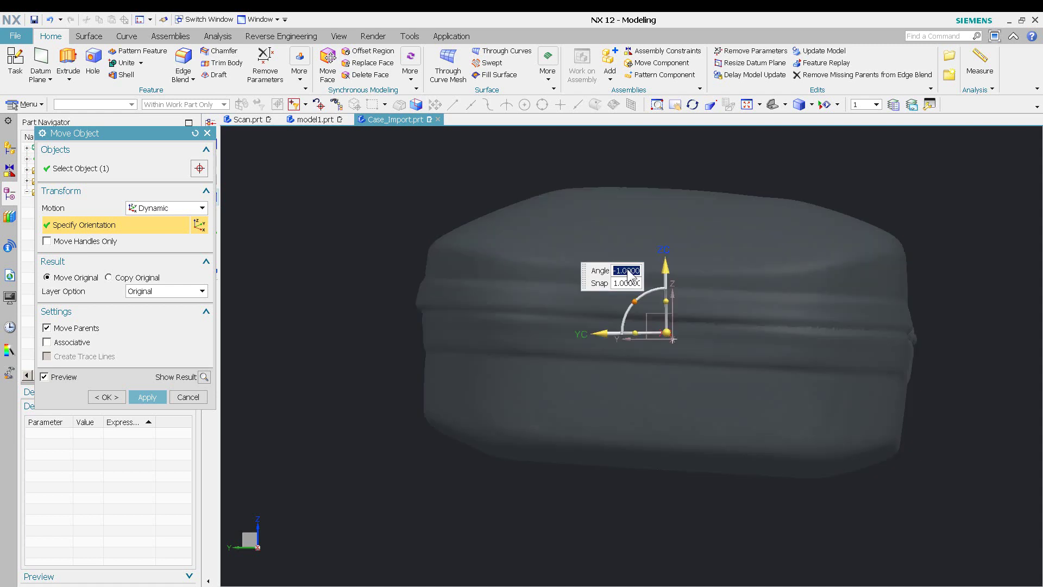
key(Return)
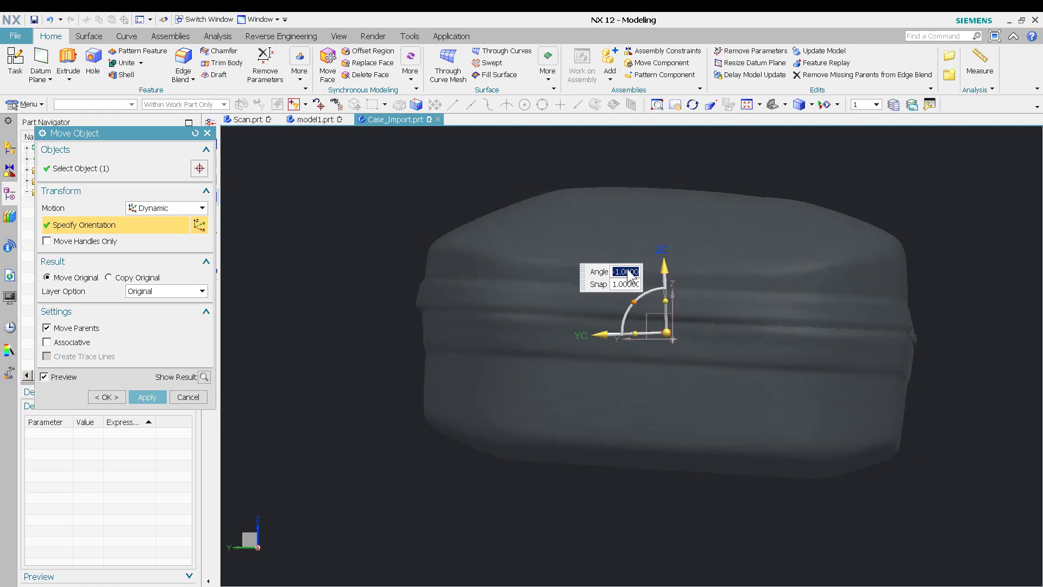
key(Return)
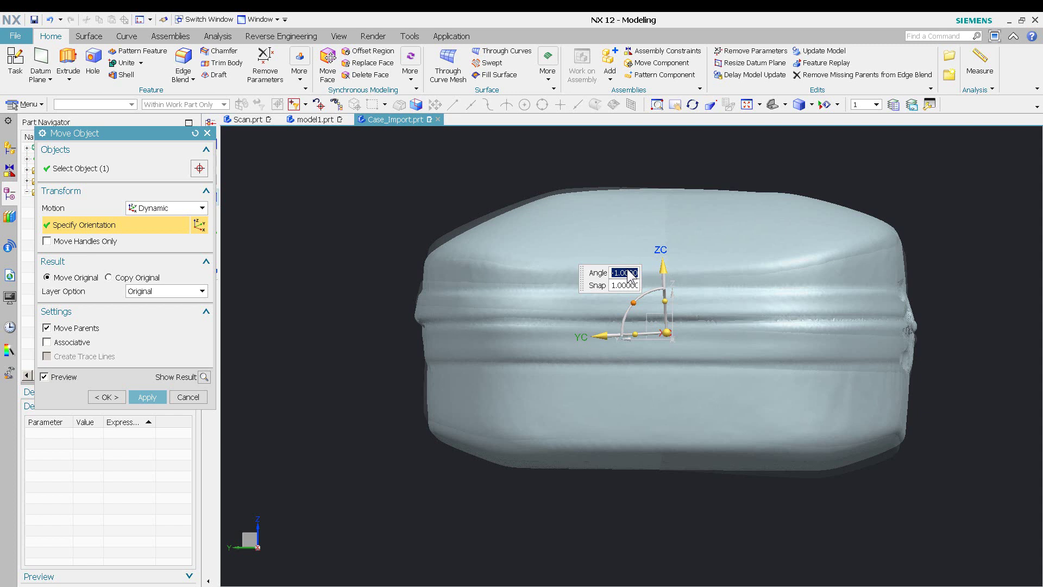
click(115, 400)
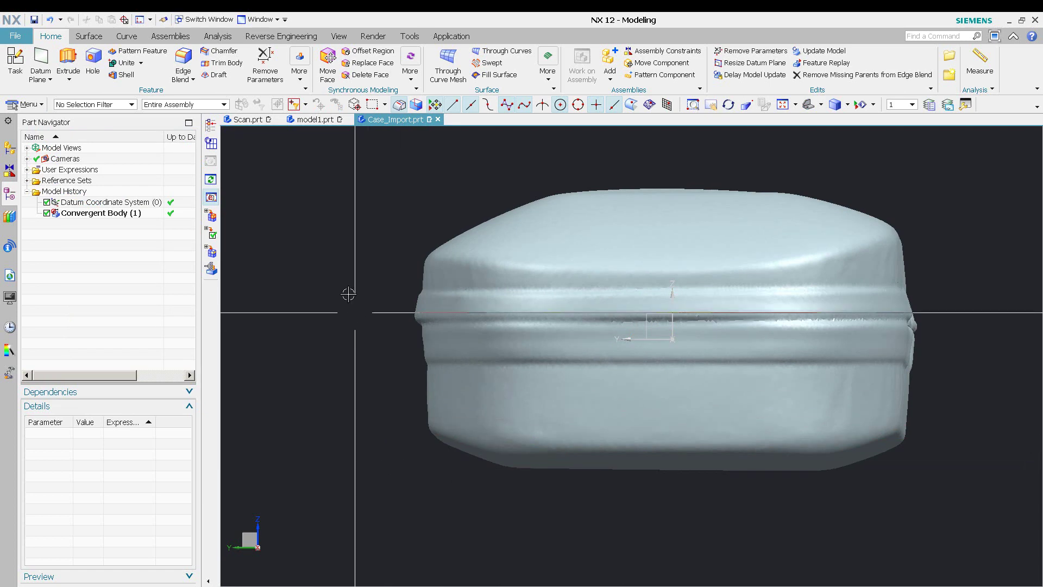
Step: Trim the case body with the plane at the origin, reversing direction to keep the other half
click(223, 63)
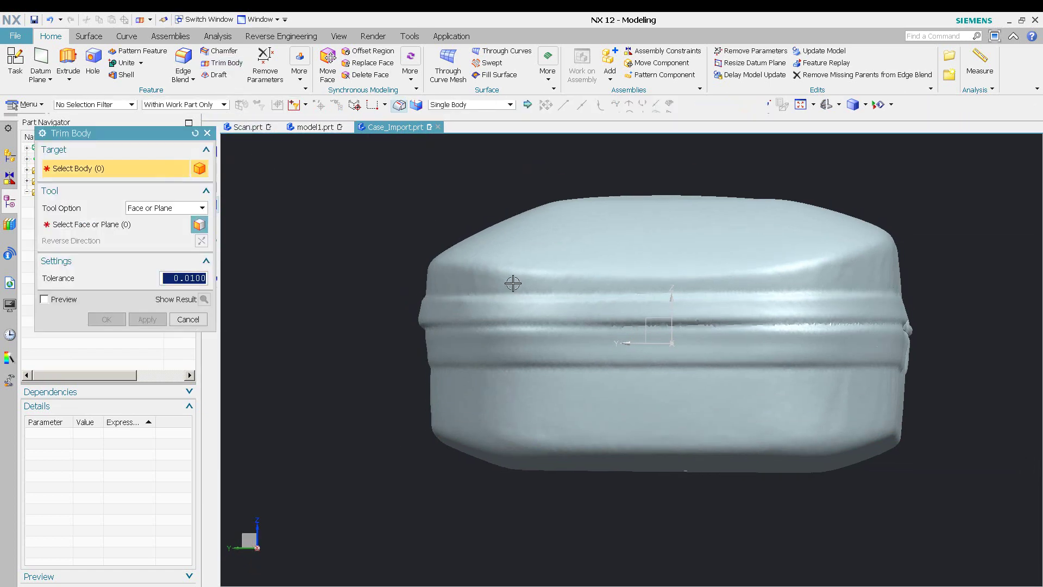
click(555, 304)
middle_drag(521, 303, 457, 291)
click(122, 231)
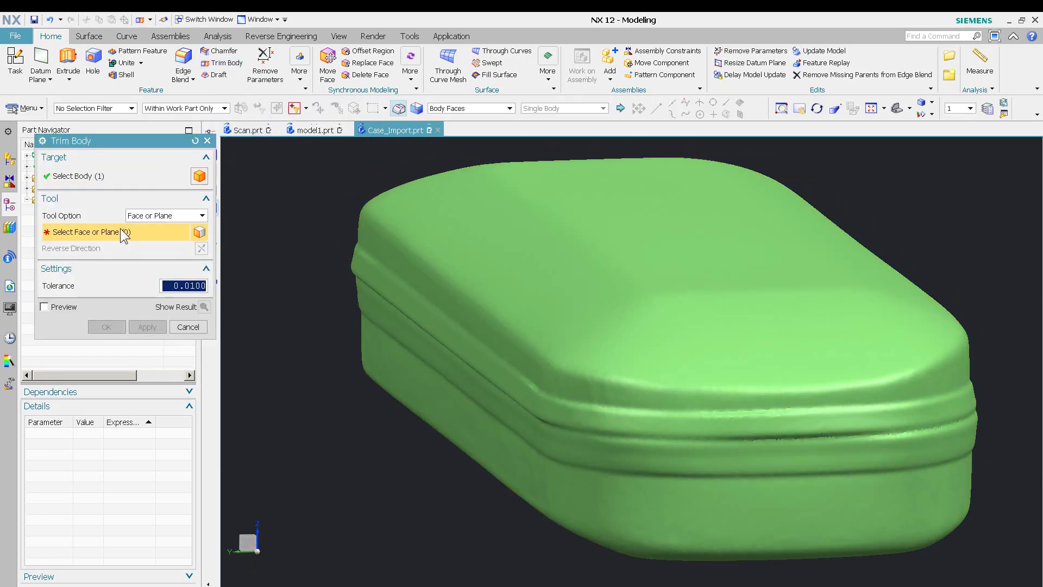
scroll(633, 366, up, 5)
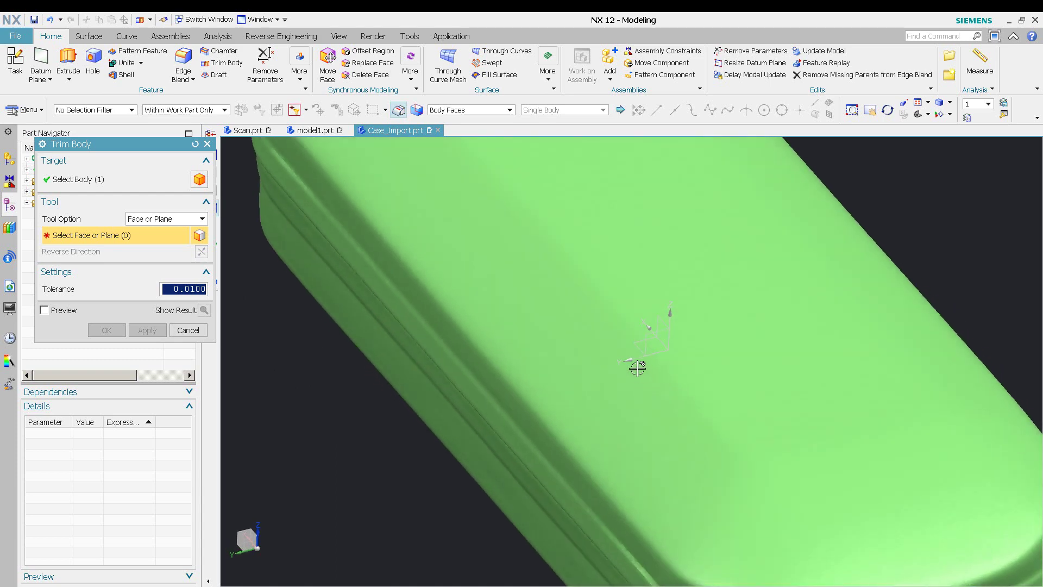
click(646, 342)
scroll(526, 361, down, 5)
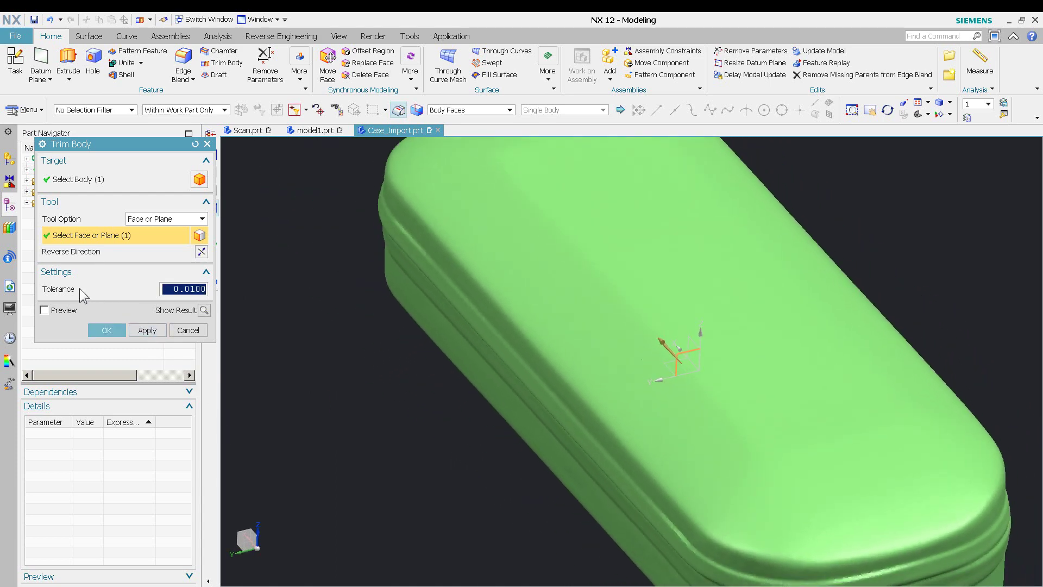
click(201, 253)
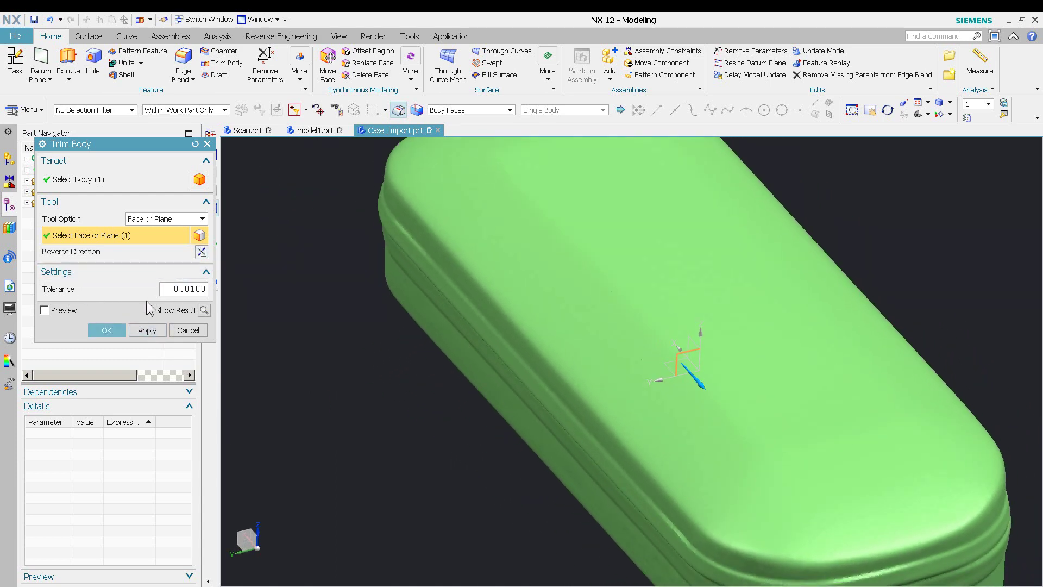
click(107, 329)
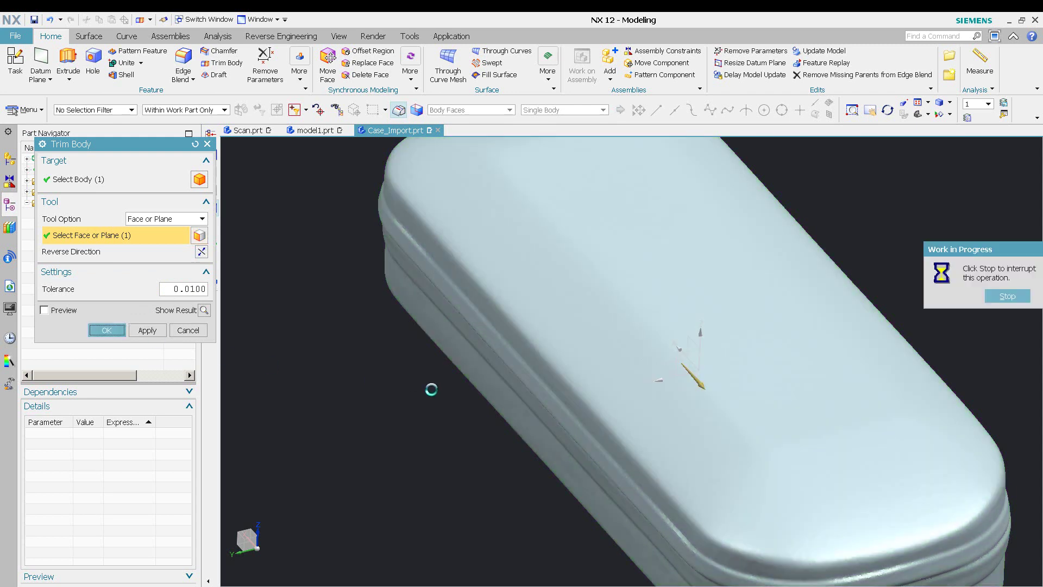
middle_drag(360, 363, 359, 364)
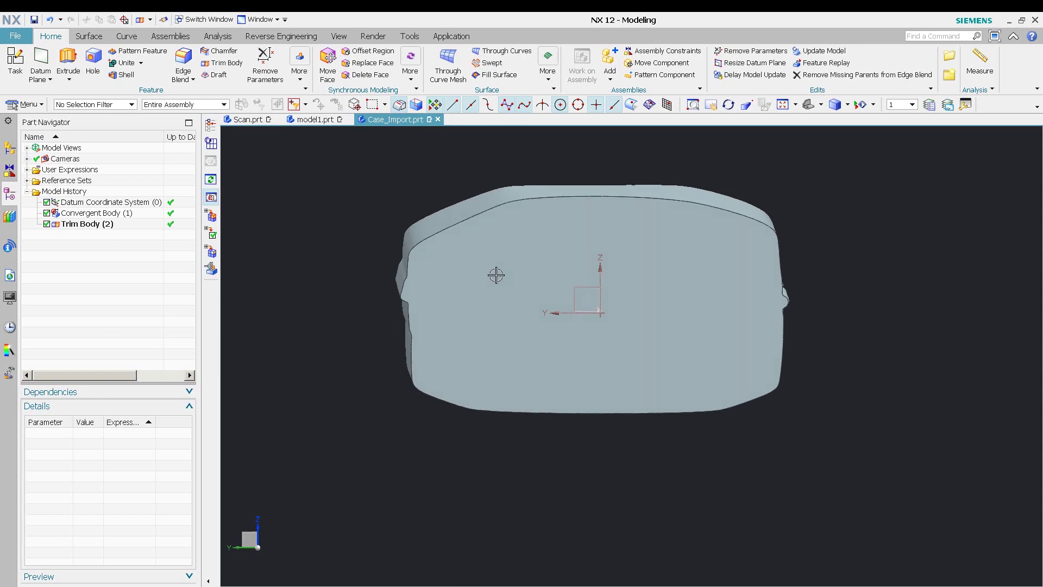
Step: Orbit around the trimmed case half to inspect the cut and its right side
middle_drag(496, 275, 498, 265)
middle_drag(798, 385, 861, 384)
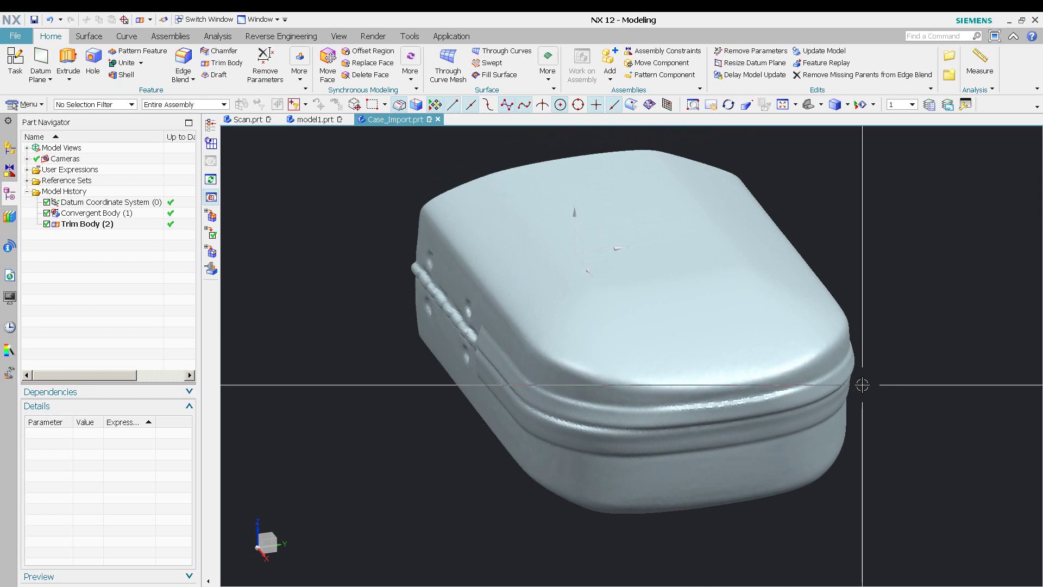